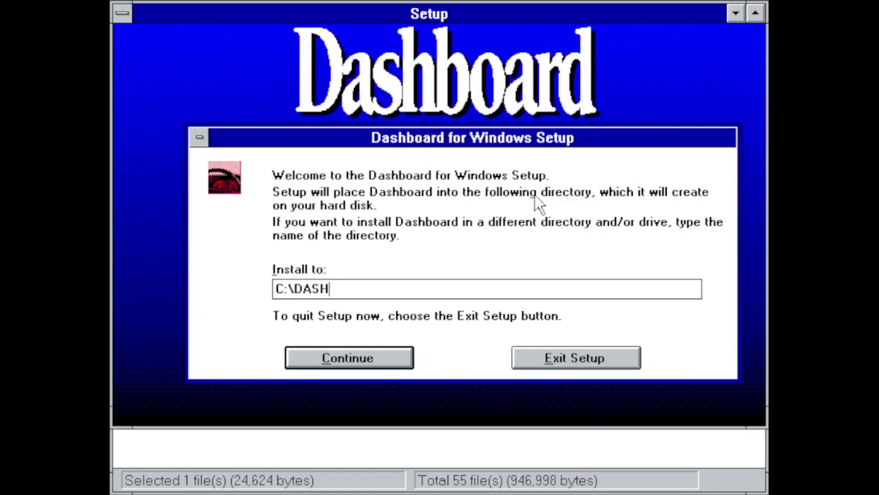
Step: Accept C:\DASH as the install directory and let Setup copy the Dashboard files
key(Return)
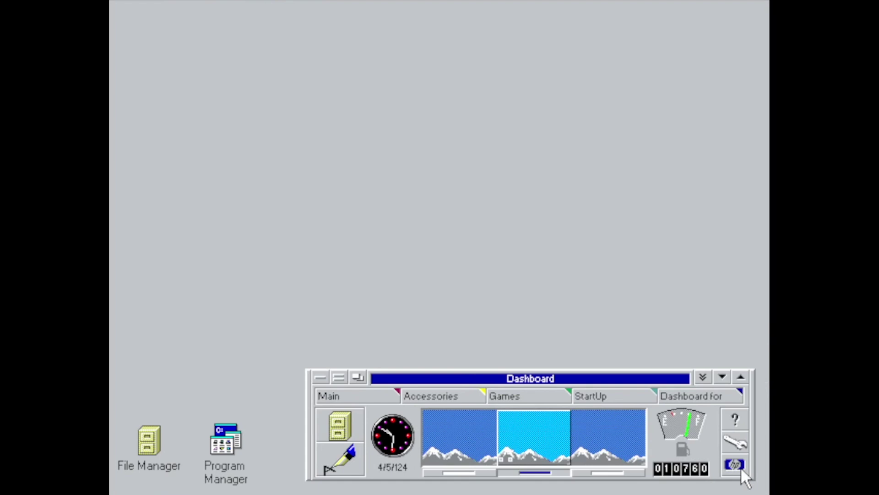
Step: View Dashboard's About box with version and copyright, then dismiss it
click(742, 468)
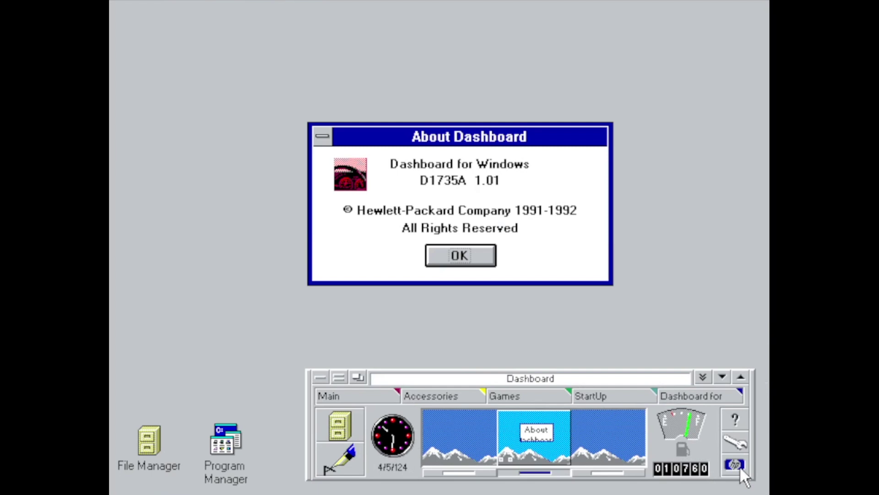
click(467, 256)
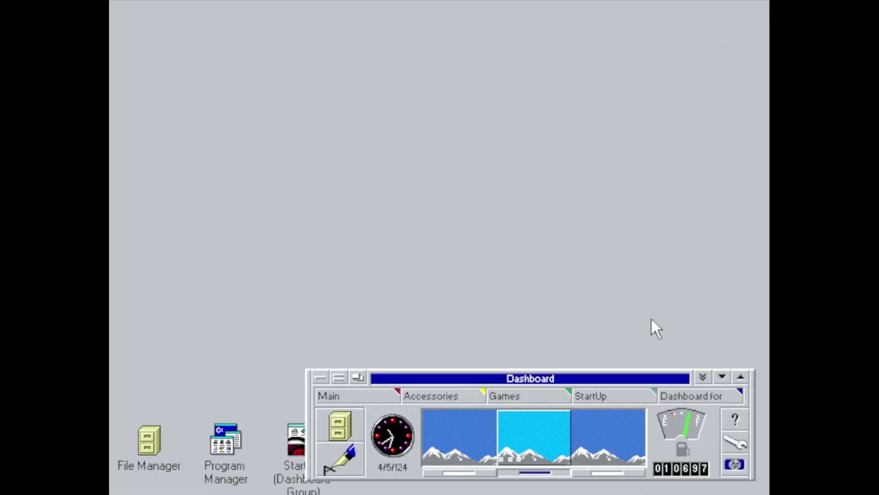
Step: Switch virtual desktops, launch Write from quick-launch, return, and show the memory/resources report from the gauge
click(576, 432)
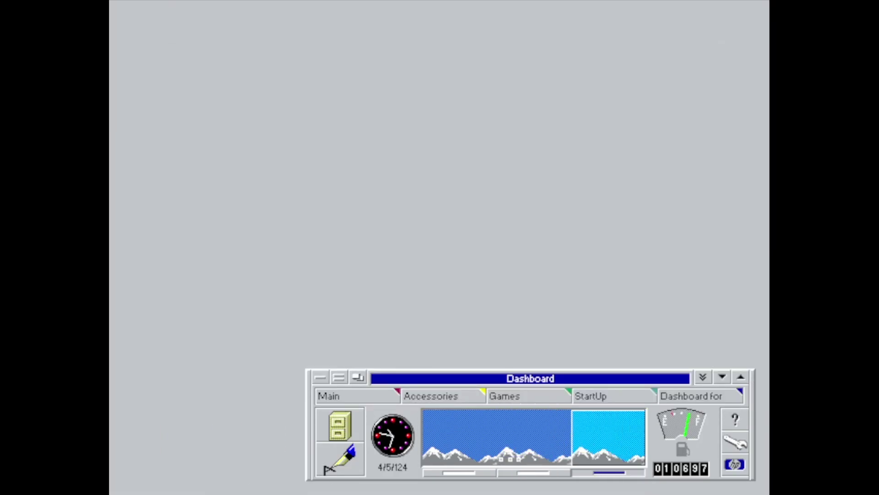
click(356, 453)
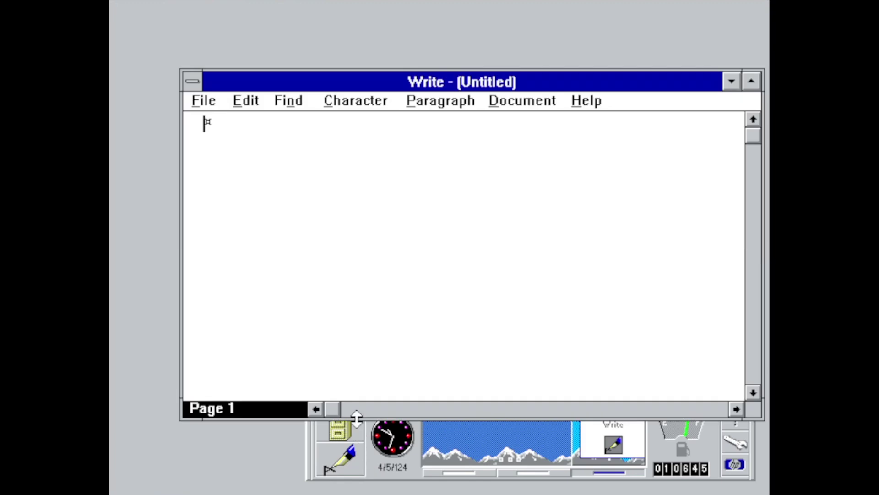
click(534, 436)
click(687, 422)
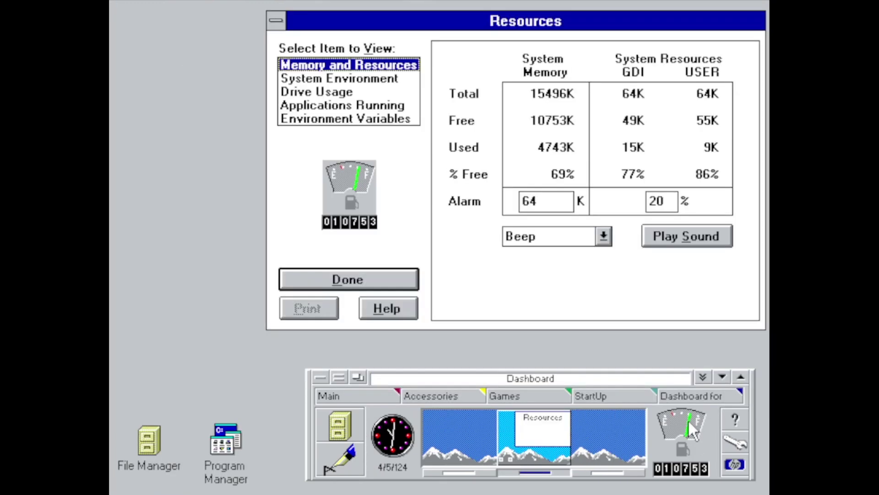
Step: Open Test Group from the group tab and create a new group named testgroup 2 via File > New Group
click(725, 395)
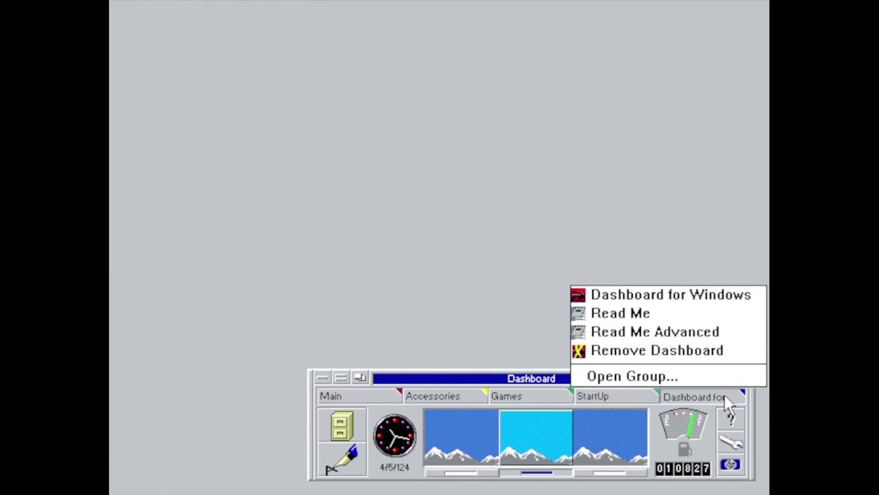
click(364, 398)
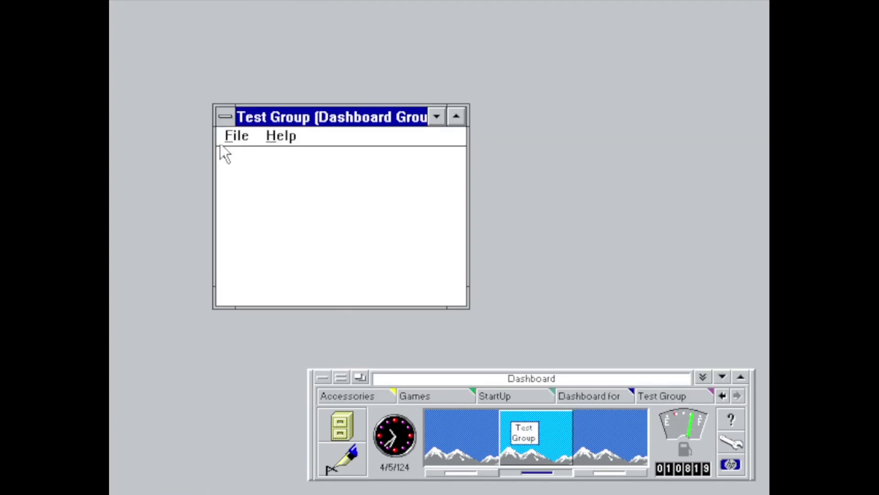
key(alt+f)
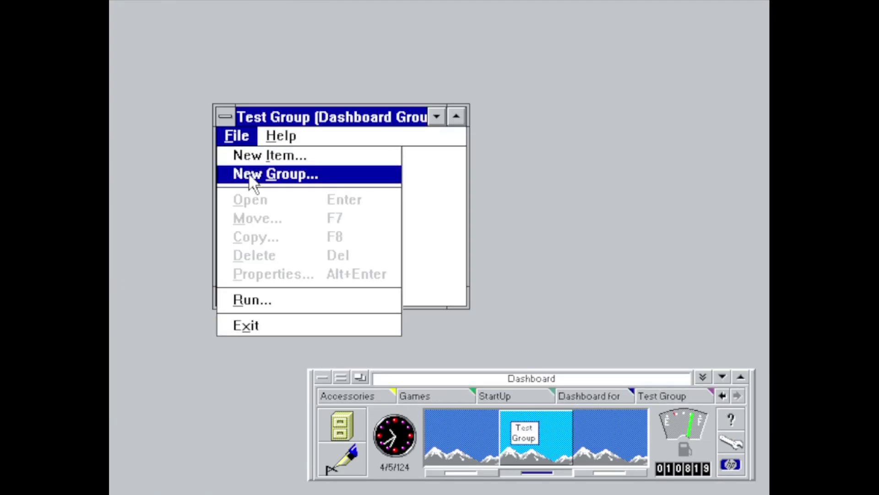
click(251, 175)
text(testg)
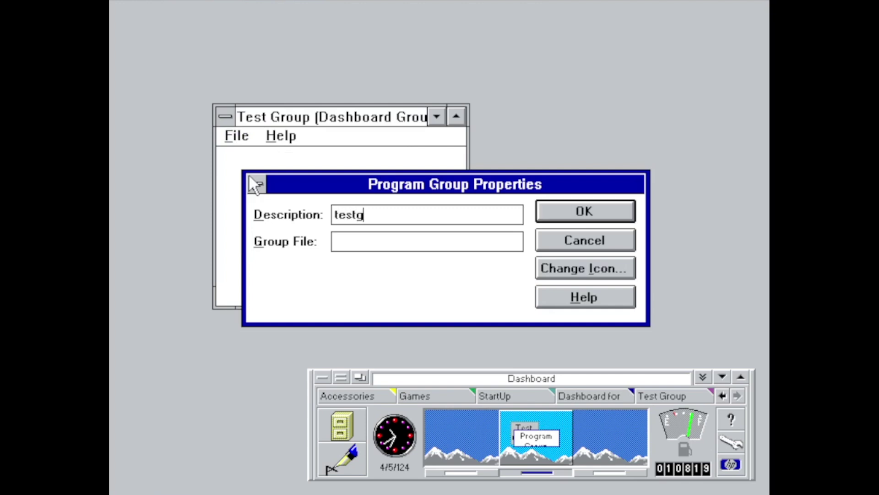
text(roup 2)
key(Return)
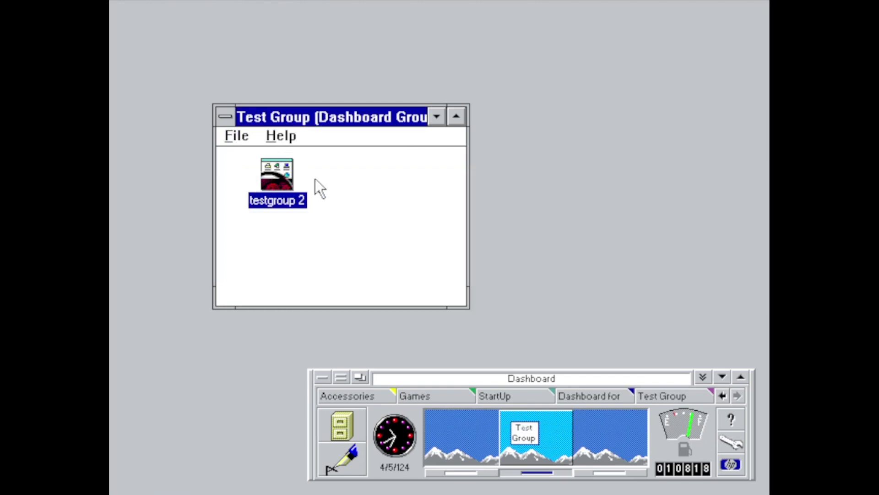
Step: Bring up Program Manager and open Test Group and the nested testgroup 2 window
key(ctrl+F4)
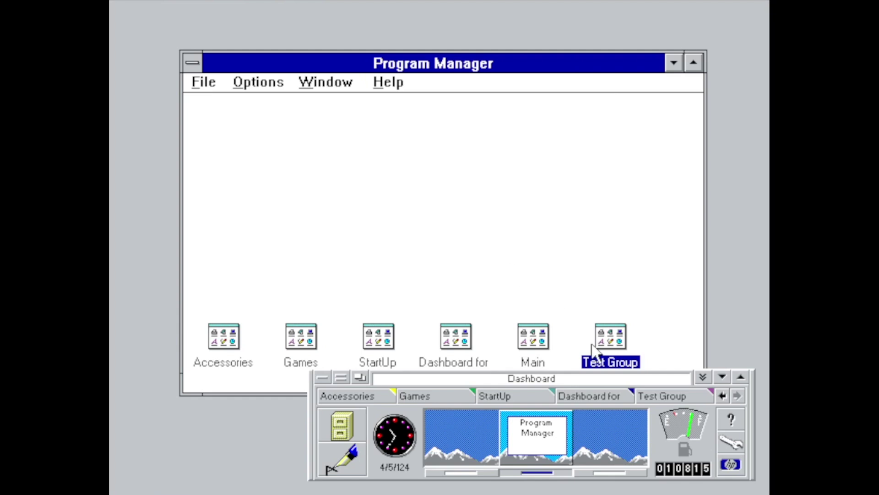
double_click(615, 343)
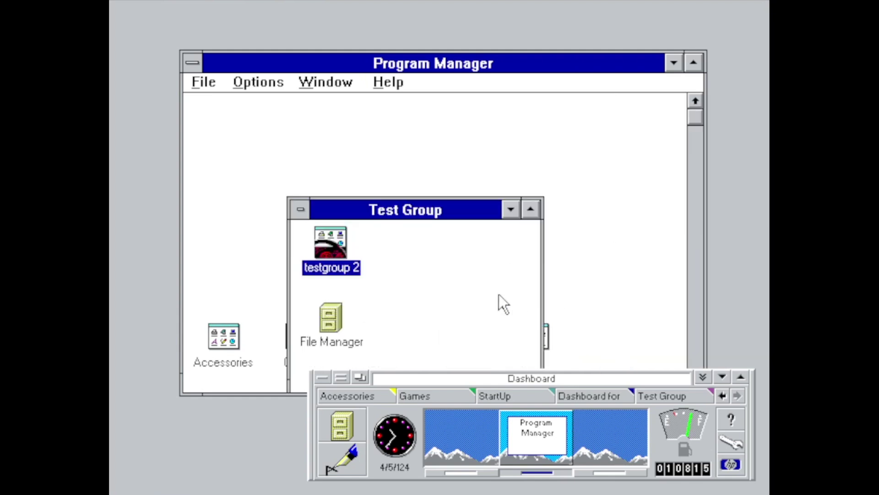
double_click(345, 249)
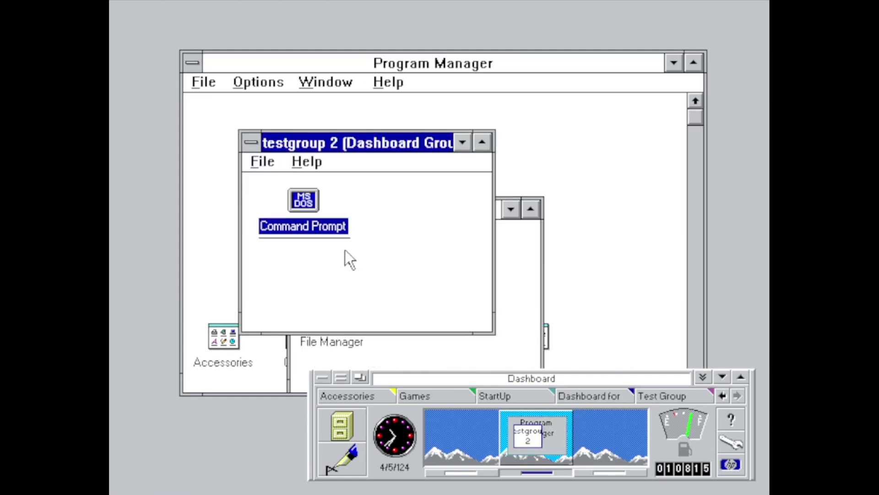
click(463, 137)
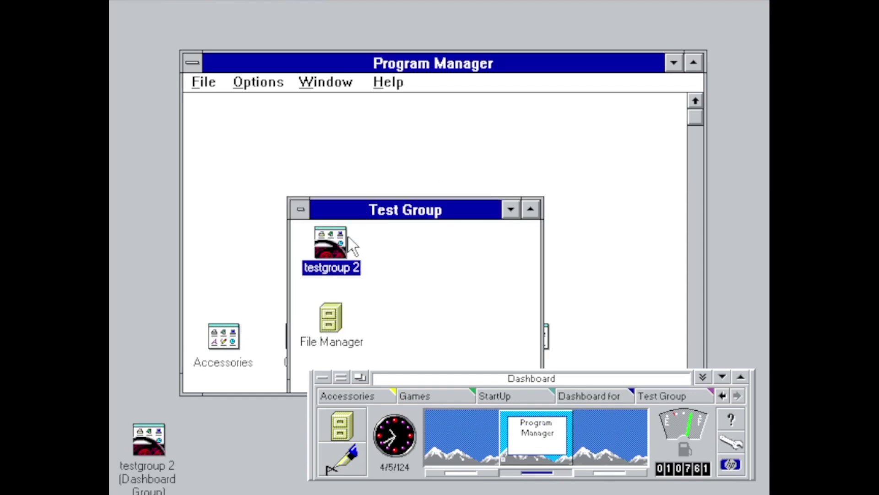
Step: Inspect the testgroup 2 item's properties, reviewing its Command Line field
key(alt+Return)
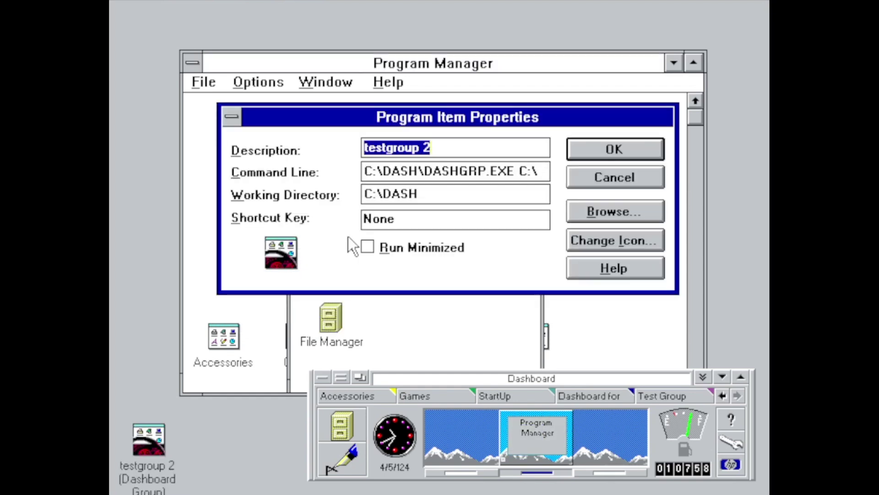
key(Tab)
key(End)
key(Home)
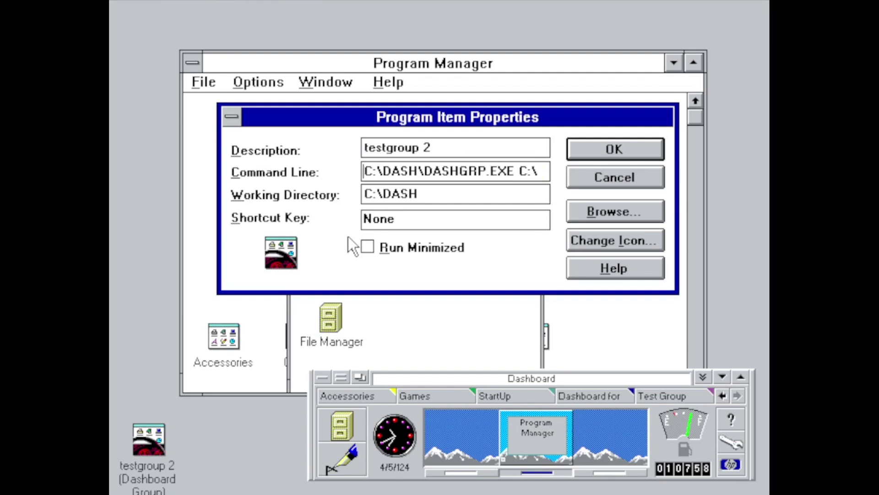
key(End)
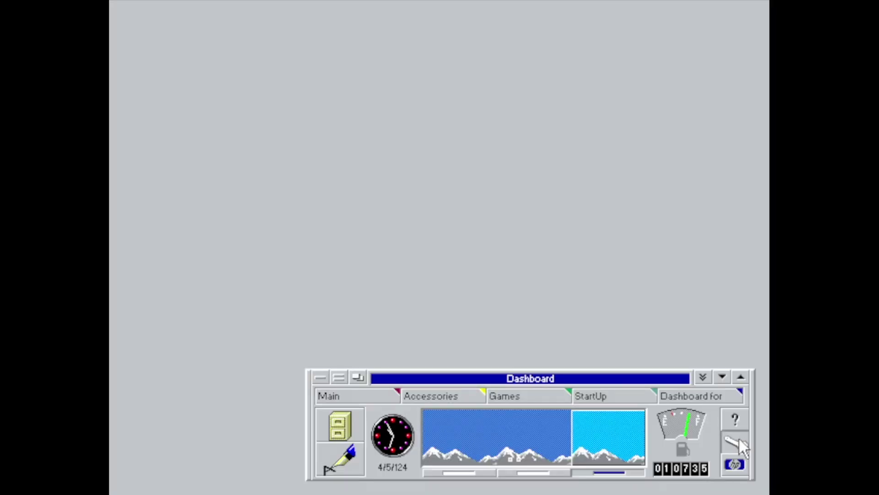
click(740, 441)
click(204, 143)
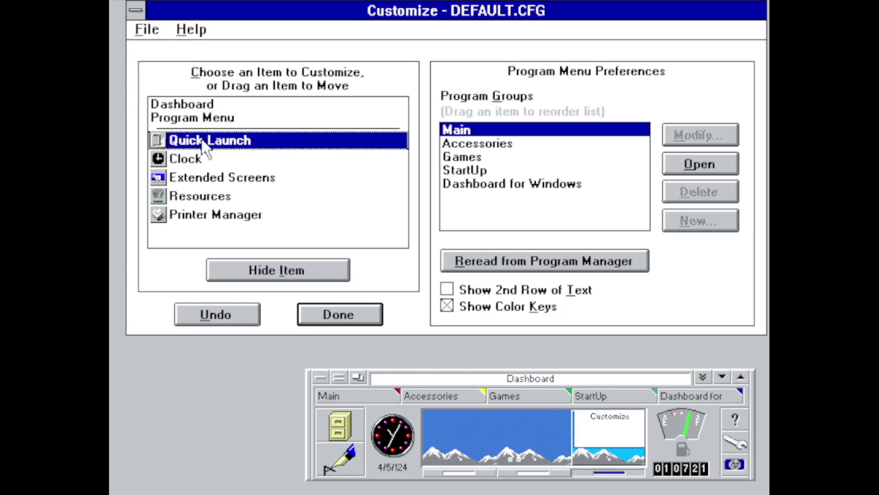
click(176, 107)
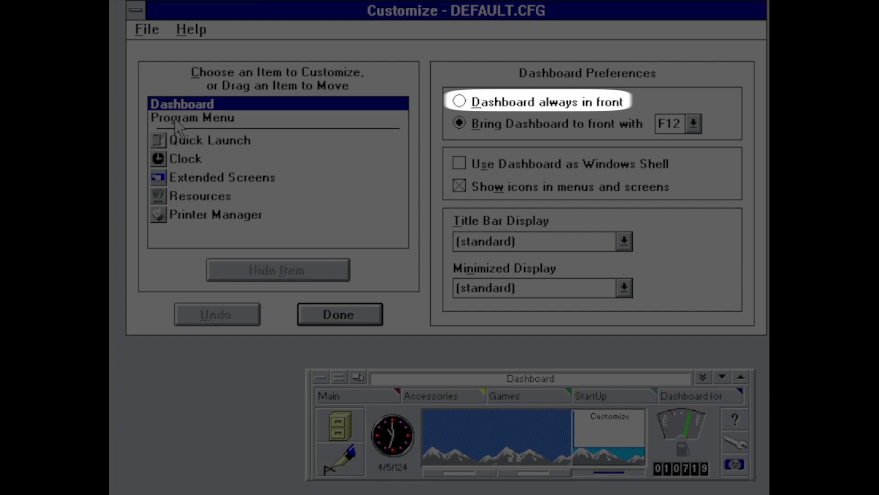
click(196, 177)
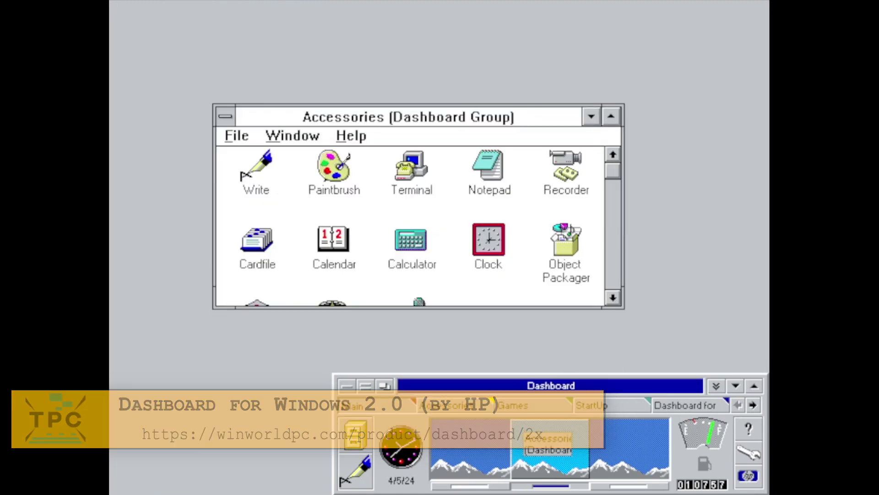
Step: Open the Main group and stretch the group bar into one wide row across the screen
click(393, 403)
click(391, 402)
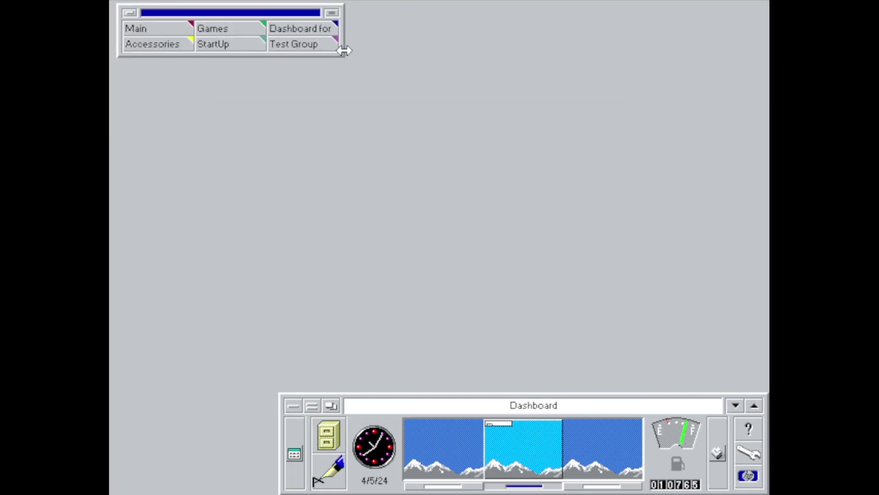
drag(343, 48, 763, 46)
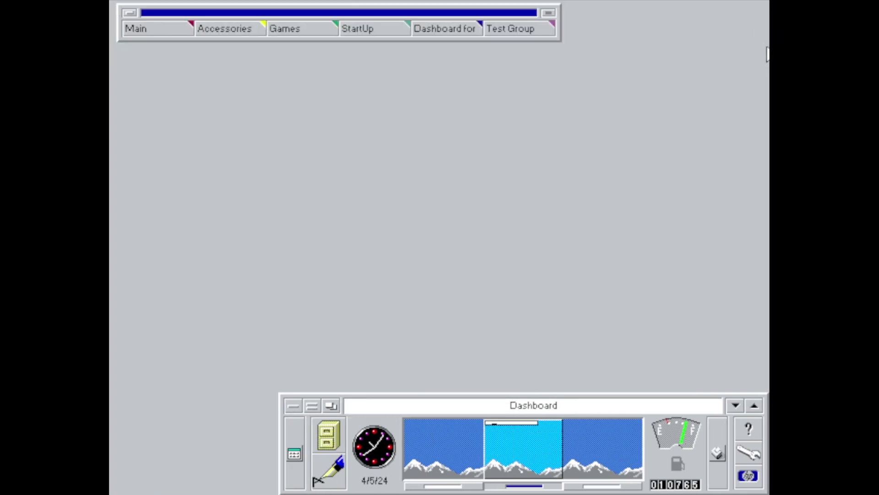
click(138, 29)
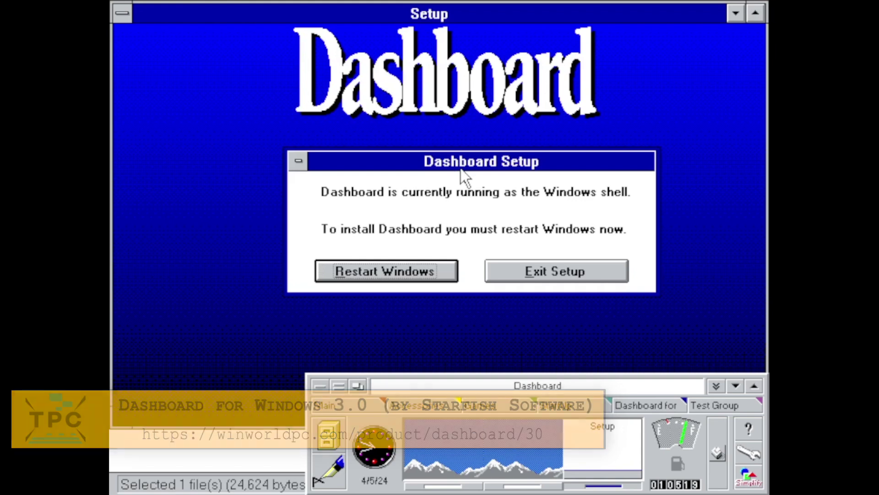
Step: Restart Windows to finish installing Dashboard 3.0 and view its About information
key(Return)
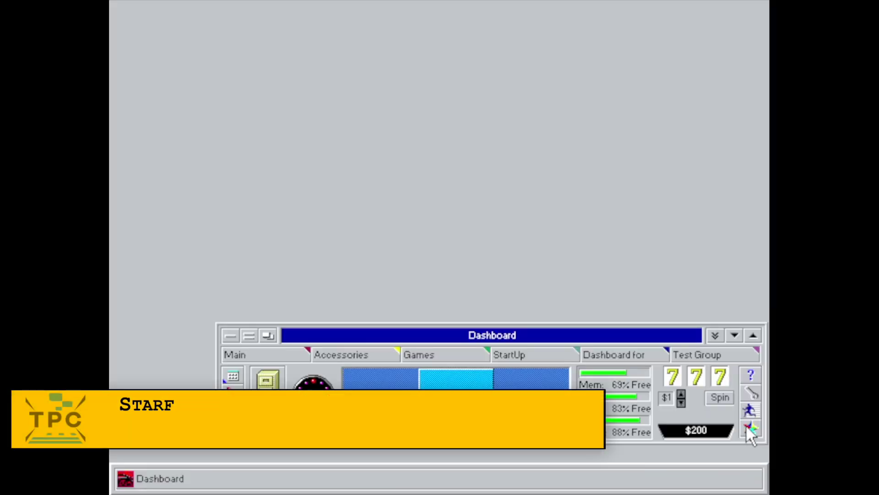
click(746, 425)
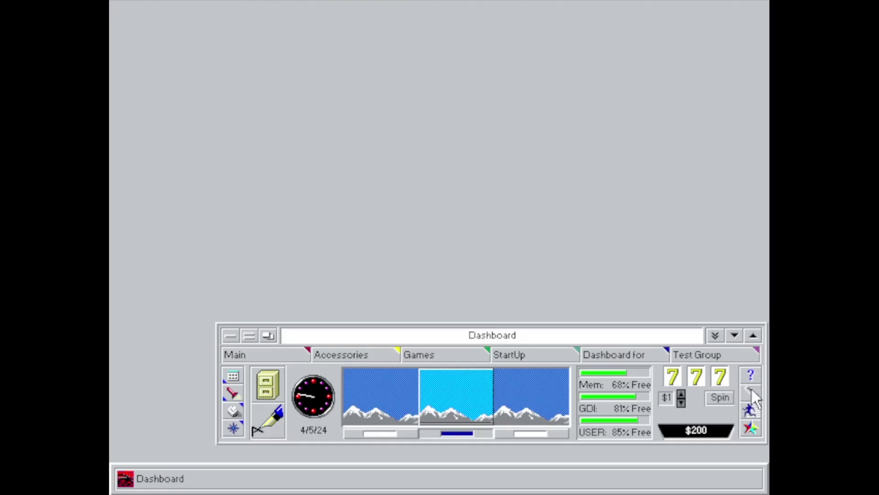
Step: Open Dashboard's Customize preferences from the wrench icon and close them again
click(751, 391)
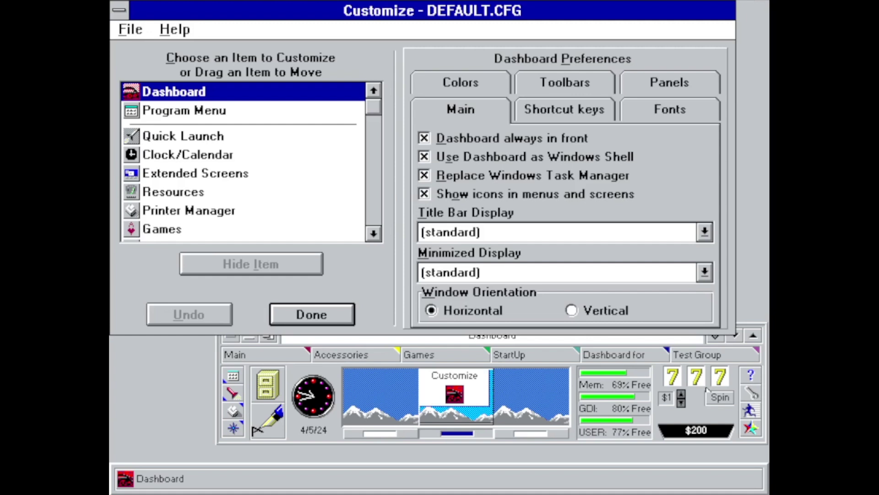
key(Escape)
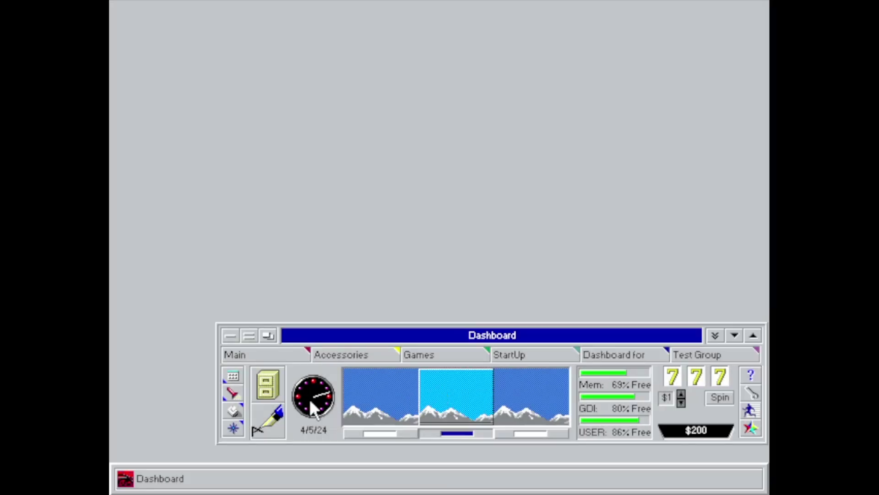
Step: Launch File Manager and Write from Dashboard's quick-launch icons
click(260, 384)
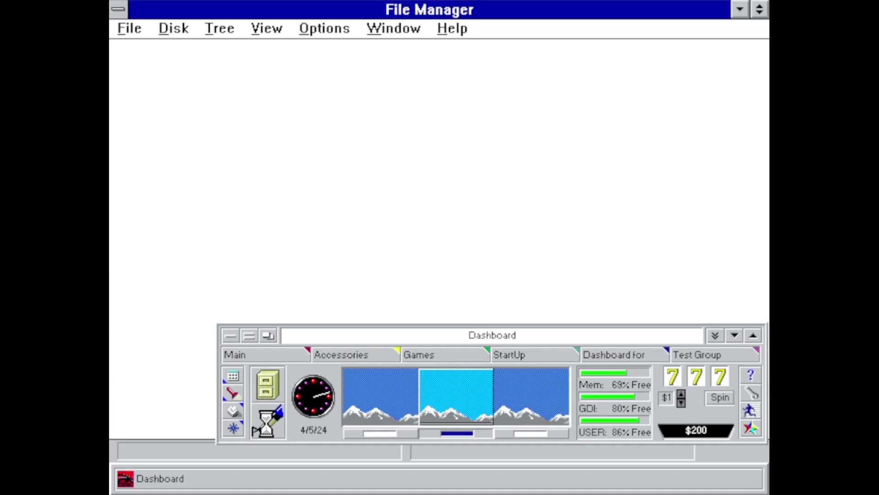
click(265, 422)
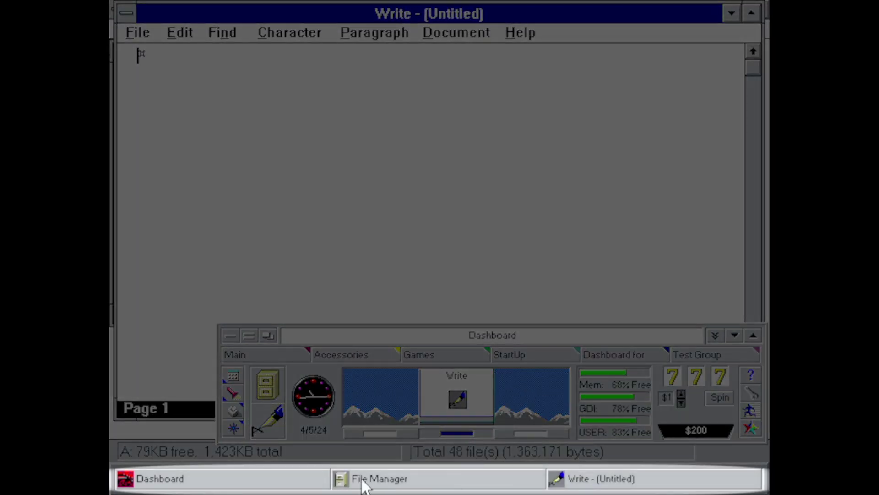
Step: Switch among File Manager, Write and the Dashboard panel using the taskbar buttons
click(362, 483)
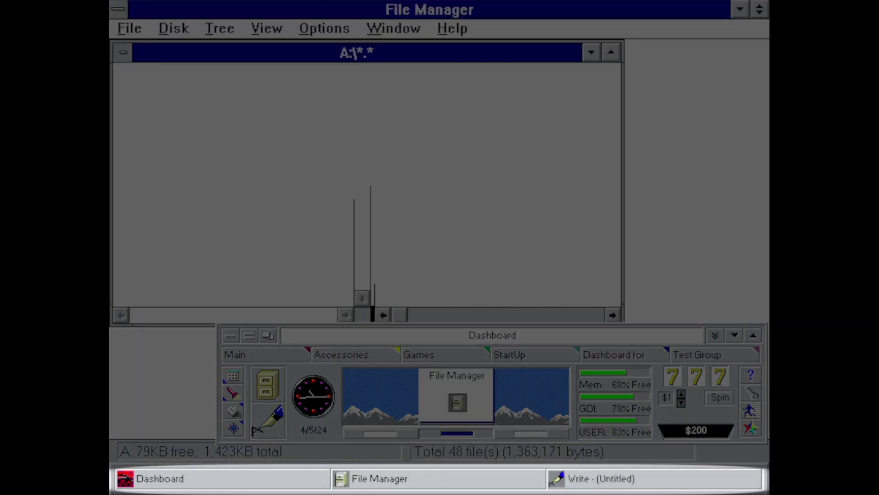
click(592, 482)
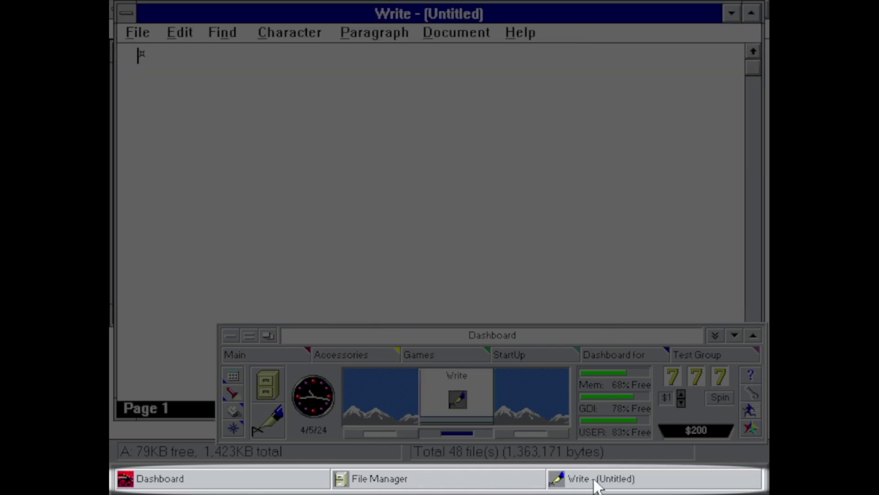
click(479, 485)
click(597, 479)
click(477, 484)
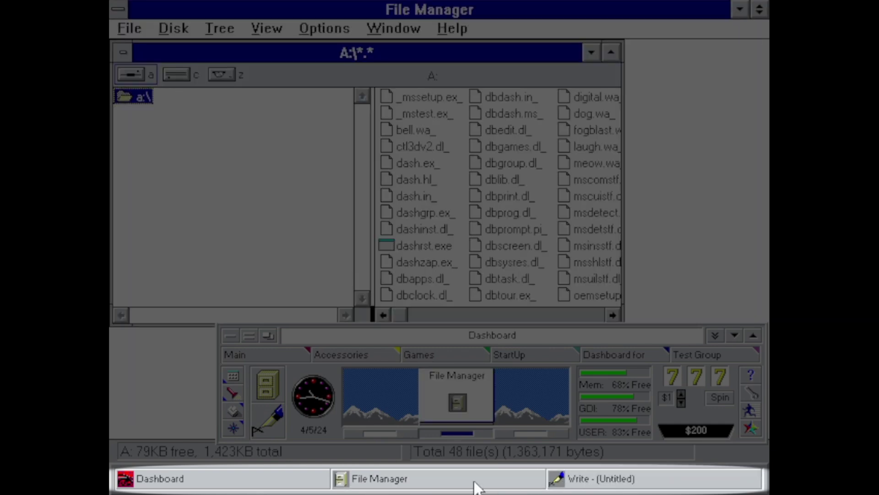
click(277, 486)
click(409, 484)
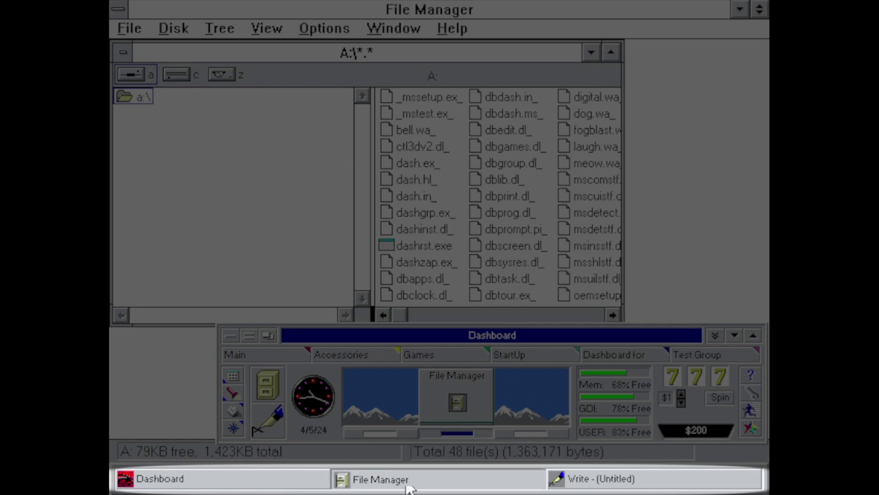
click(614, 484)
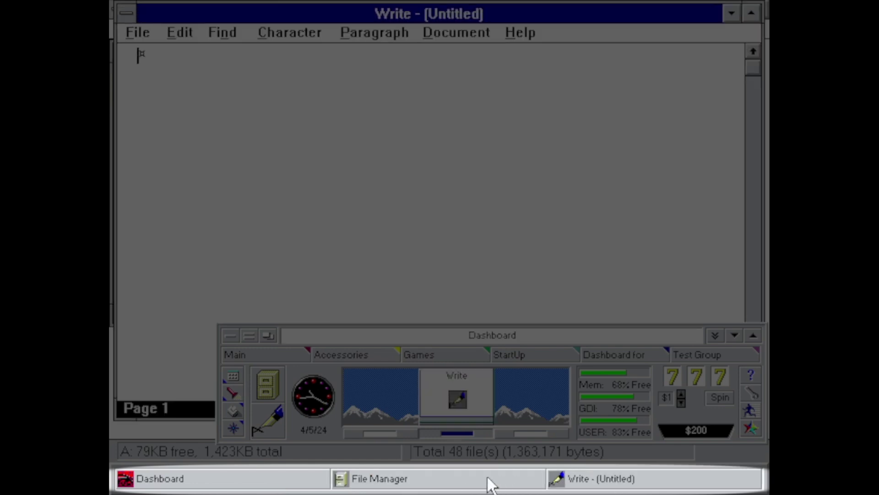
click(481, 484)
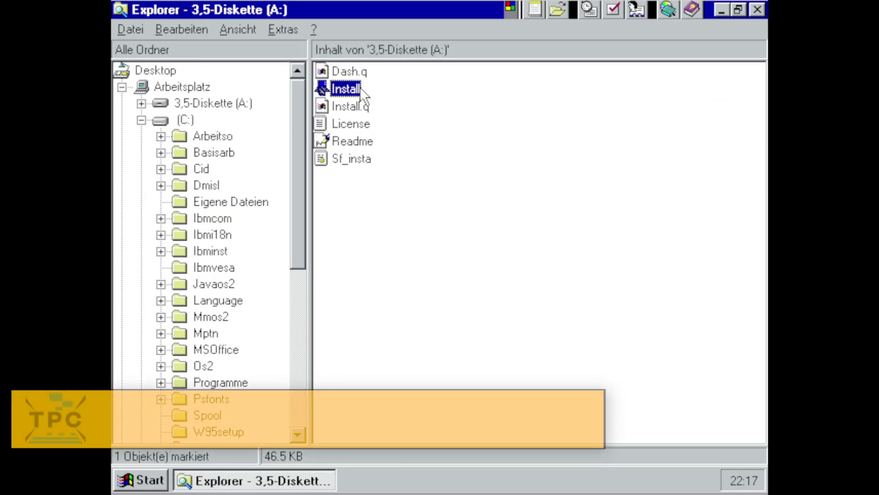
Step: Run the Dashboard 95 installer from the A: drive, then bring up the Start menu's program list
double_click(362, 96)
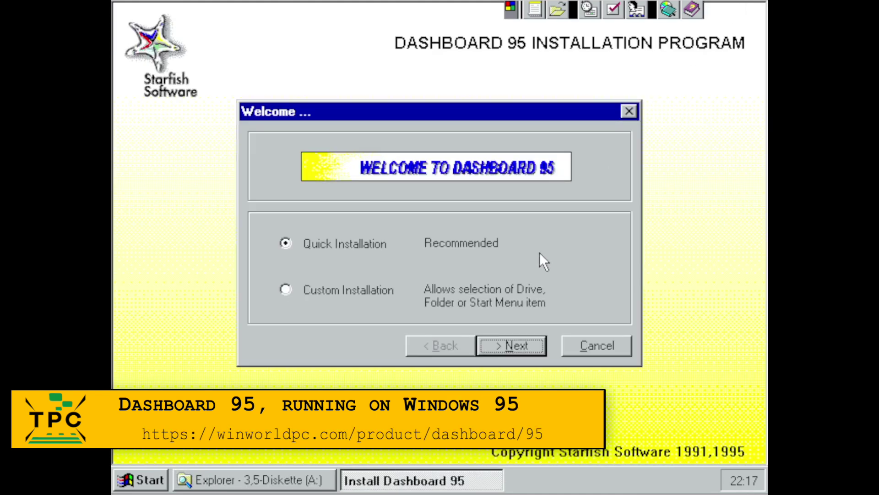
key(Tab)
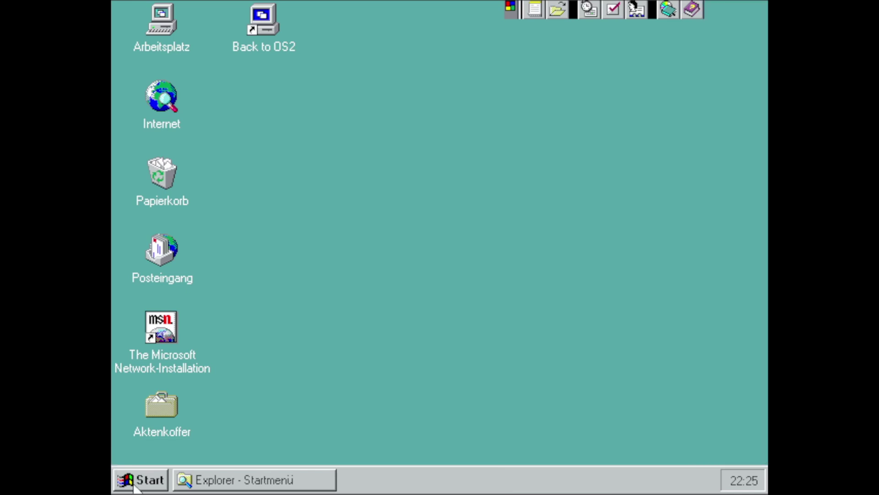
click(142, 481)
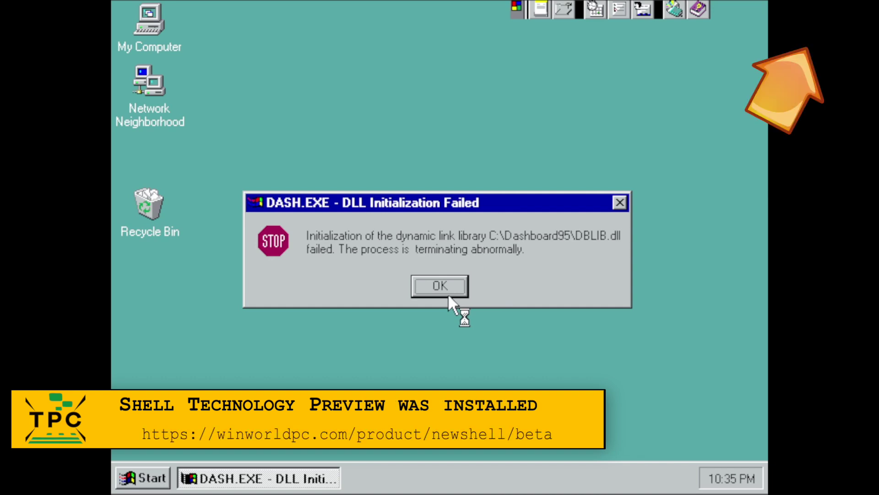
Step: Dismiss the DBLIB.dll initialization failure message for DASH.EXE
click(444, 294)
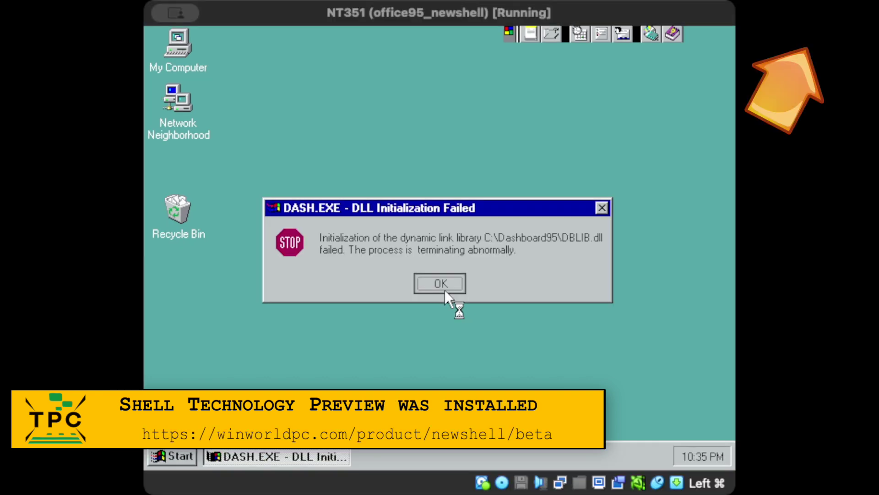